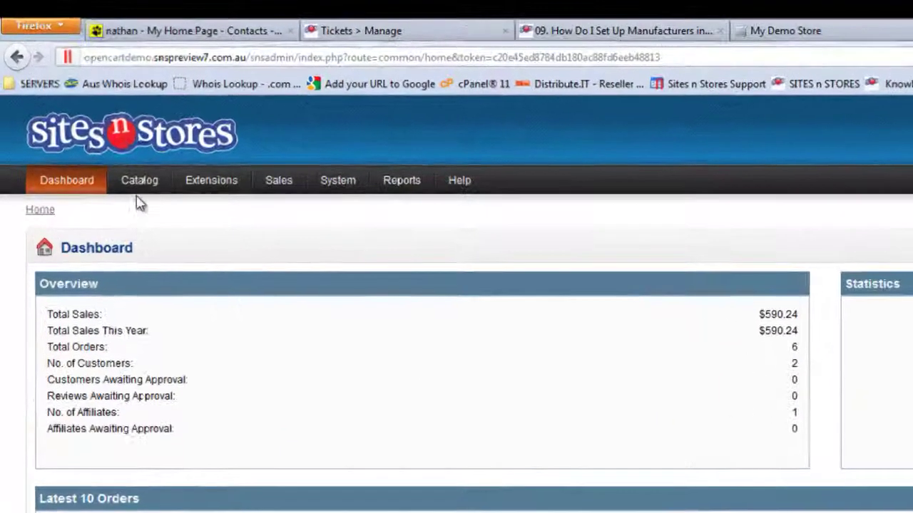
- Open the Catalog > Manufacturers list showing Canon, HTC, Hewlett-Packard, Nikon, Palm and Sony
{"action": "mouse_move", "coordinate": [144, 187]}
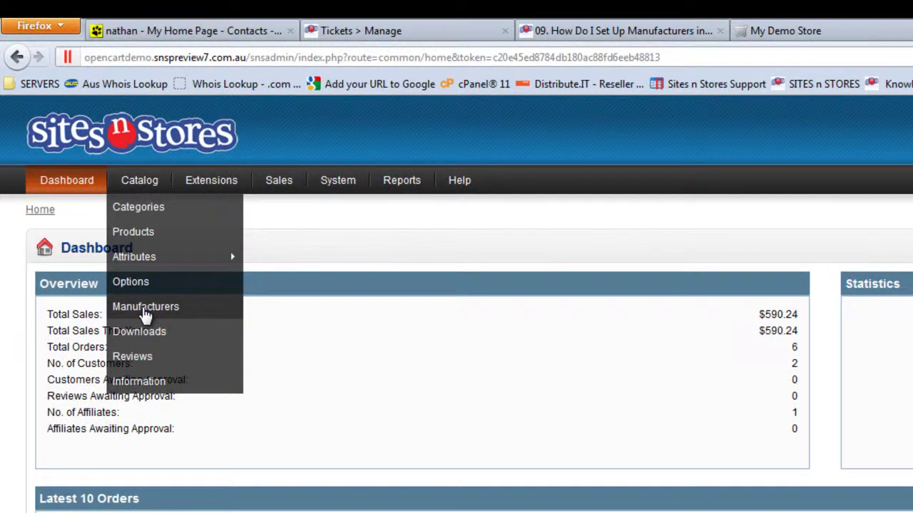
{"action": "left_click", "coordinate": [145, 314]}
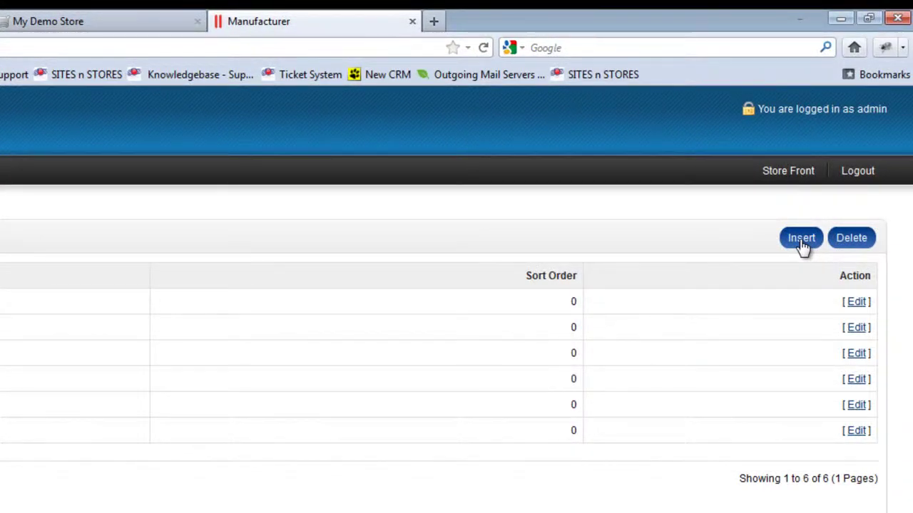
- Insert a new manufacturer named Apple with the SEO keyword Apple
{"action": "left_click", "coordinate": [802, 241]}
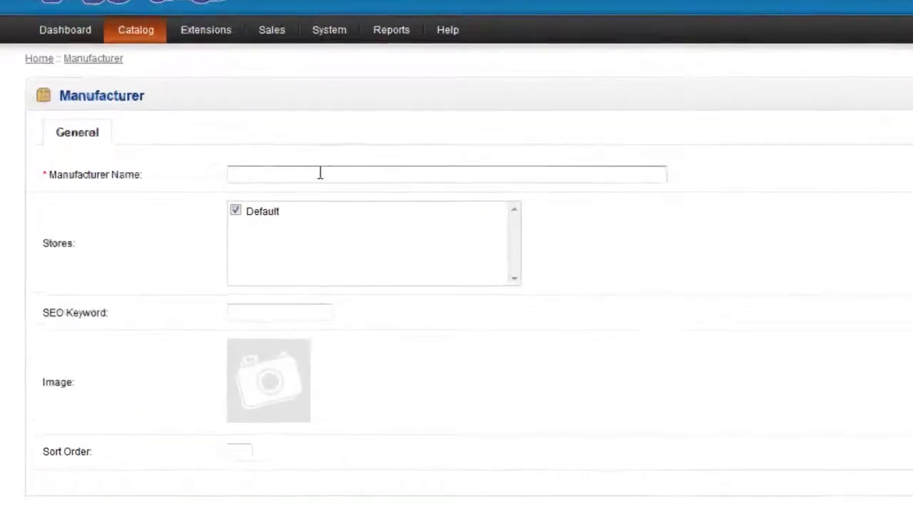
{"action": "left_click", "coordinate": [198, 177]}
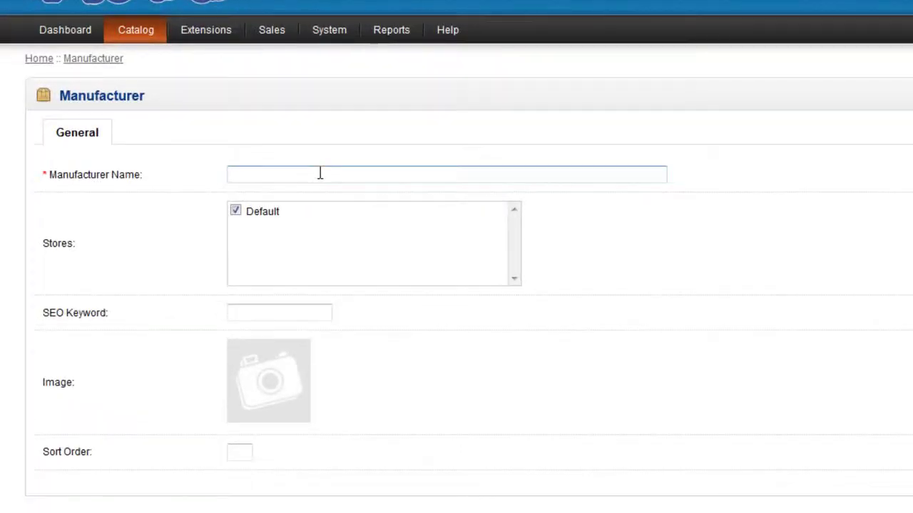
{"action": "type", "text": "Apple"}
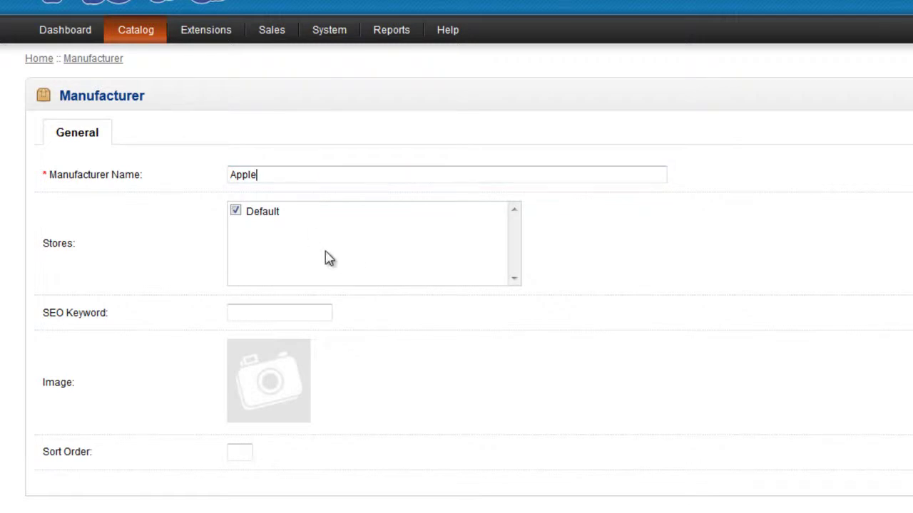
{"action": "left_click", "coordinate": [272, 314]}
{"action": "type", "text": "Apple"}
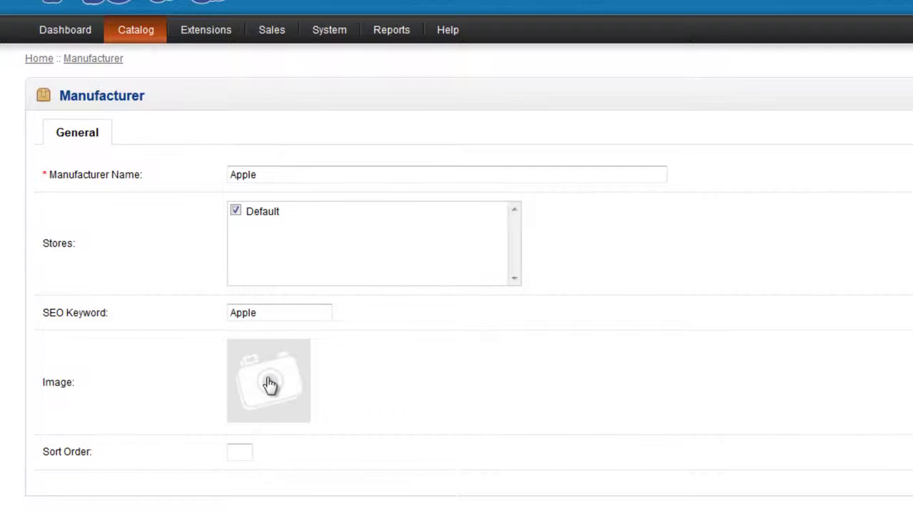
- Pick apple_logo.jpg in the Image Manager as the manufacturer's image
{"action": "left_click", "coordinate": [270, 385]}
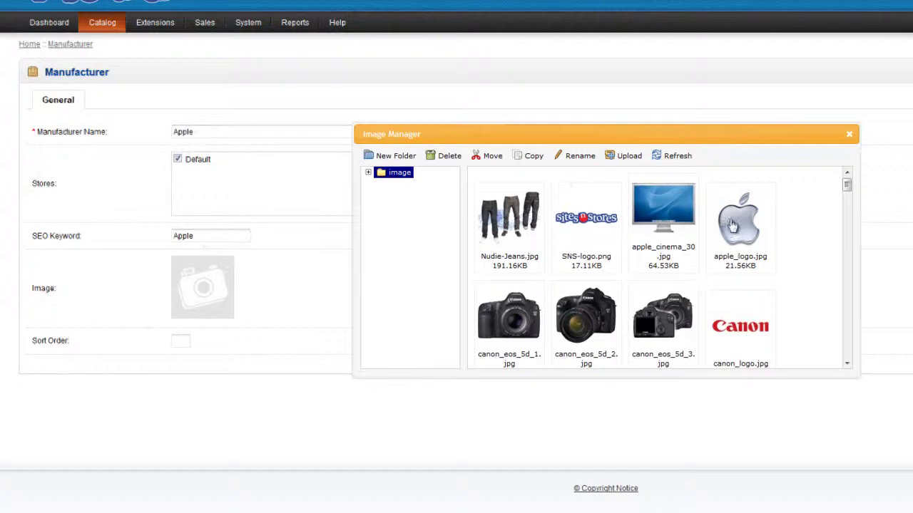
{"action": "left_click", "coordinate": [732, 225]}
{"action": "double_click", "coordinate": [733, 224]}
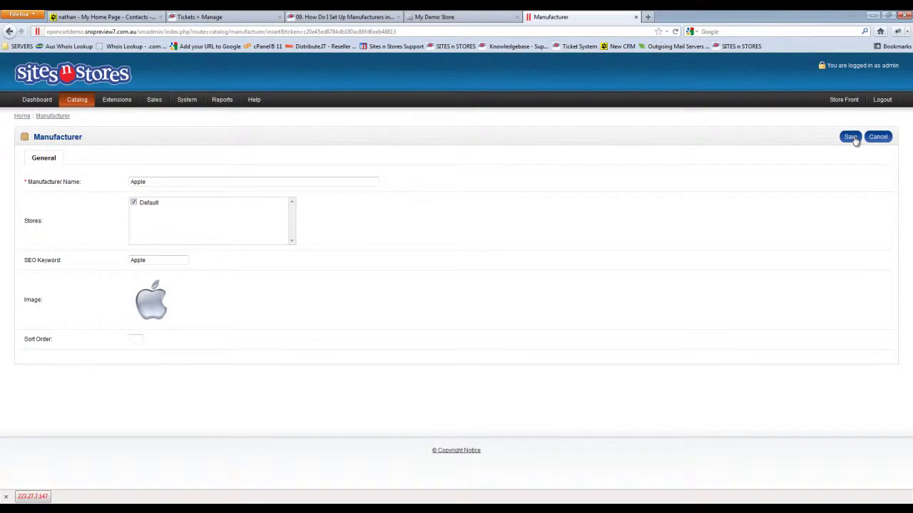
- Save the Apple manufacturer and go to the Catalog > Products list
{"action": "left_click", "coordinate": [853, 139]}
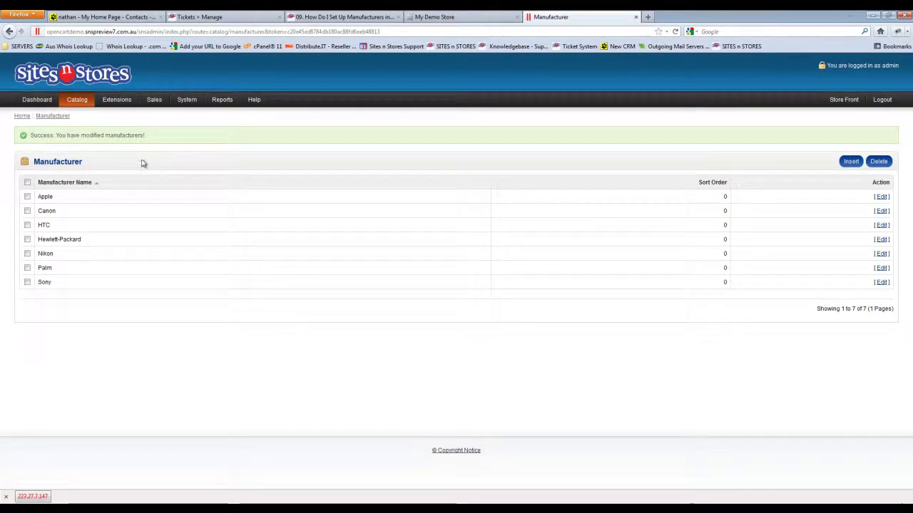
{"action": "mouse_move", "coordinate": [78, 102]}
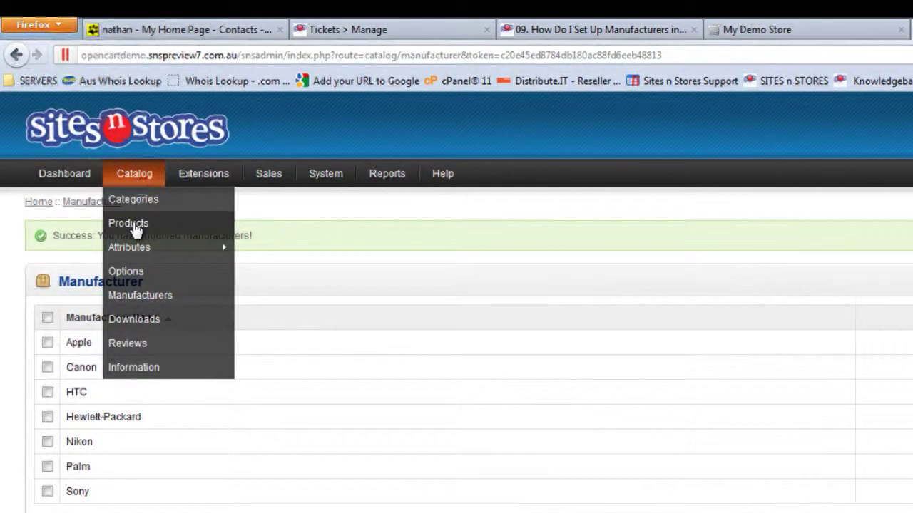
{"action": "left_click", "coordinate": [128, 223]}
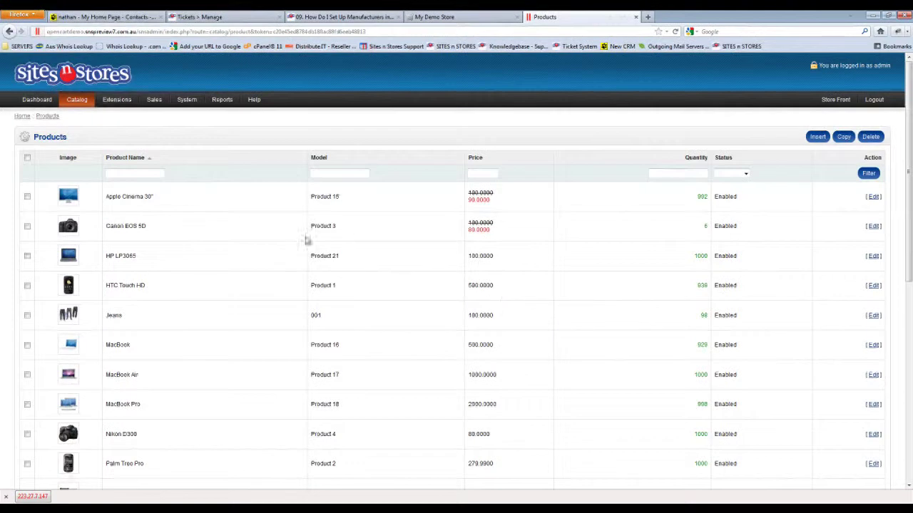
- Set Apple as the manufacturer on the Apple Cinema 30" product's Links tab and save
{"action": "left_click", "coordinate": [873, 198]}
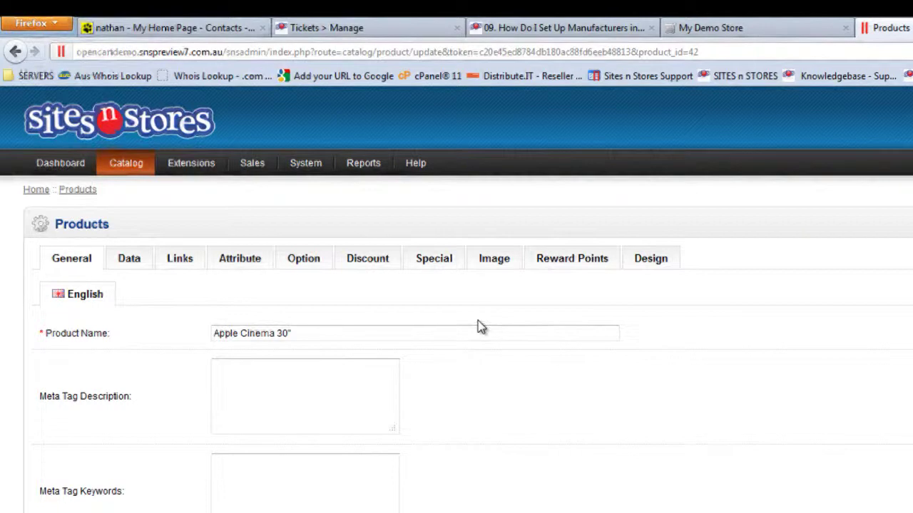
{"action": "left_click", "coordinate": [180, 261]}
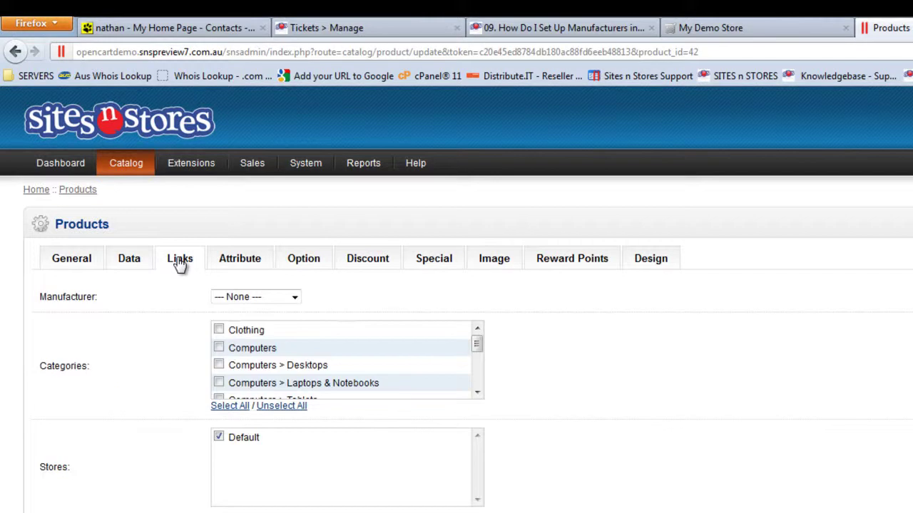
{"action": "left_click", "coordinate": [268, 298]}
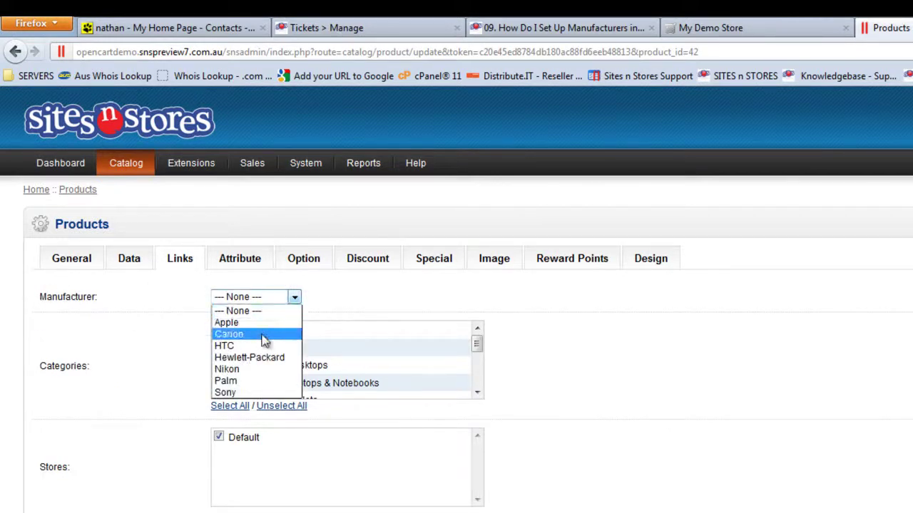
{"action": "left_click", "coordinate": [264, 324]}
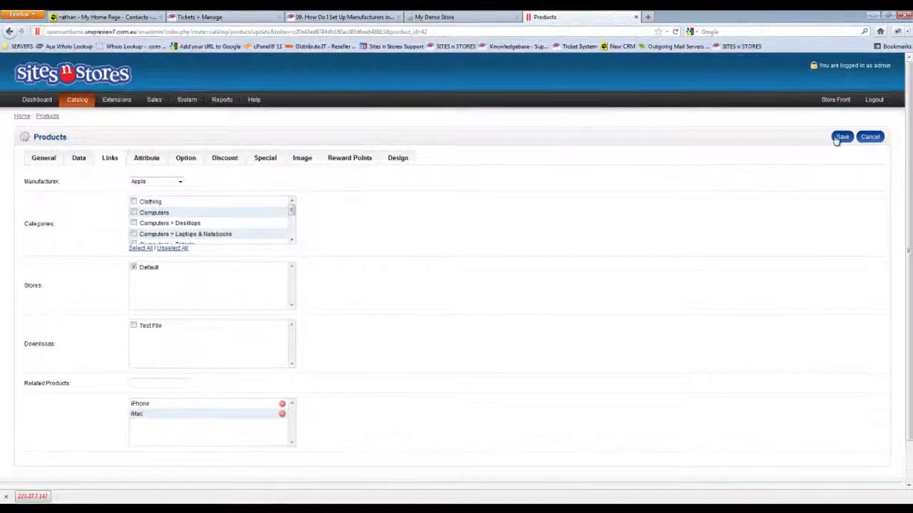
{"action": "left_click", "coordinate": [839, 139]}
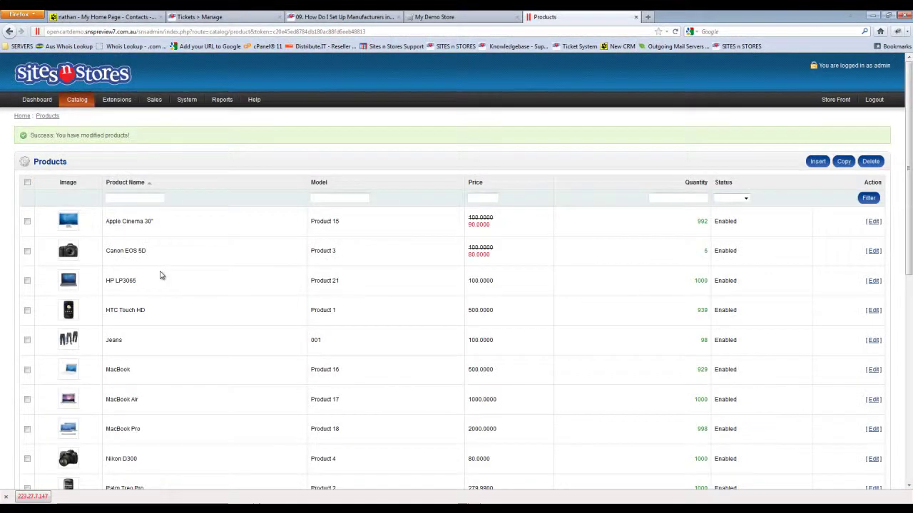
- Set the MacBook product's manufacturer to Apple and save it
{"action": "left_click", "coordinate": [872, 371]}
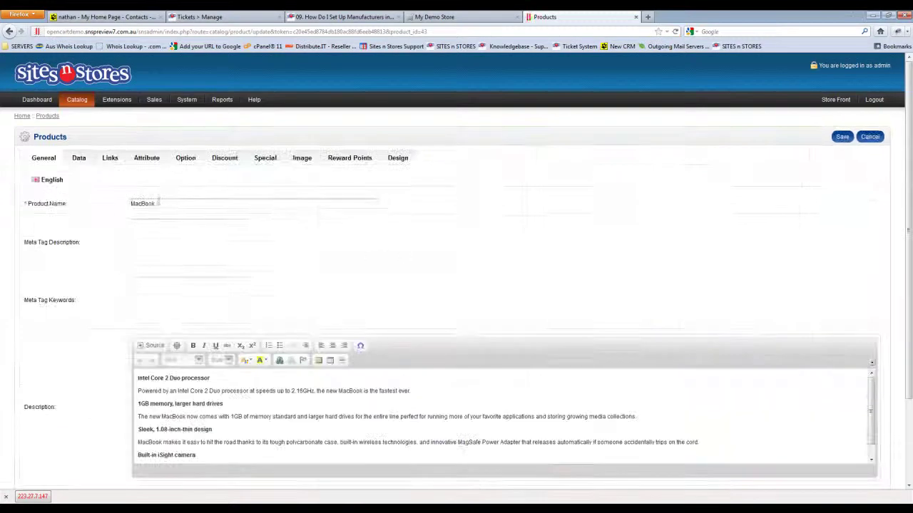
{"action": "left_click", "coordinate": [115, 158]}
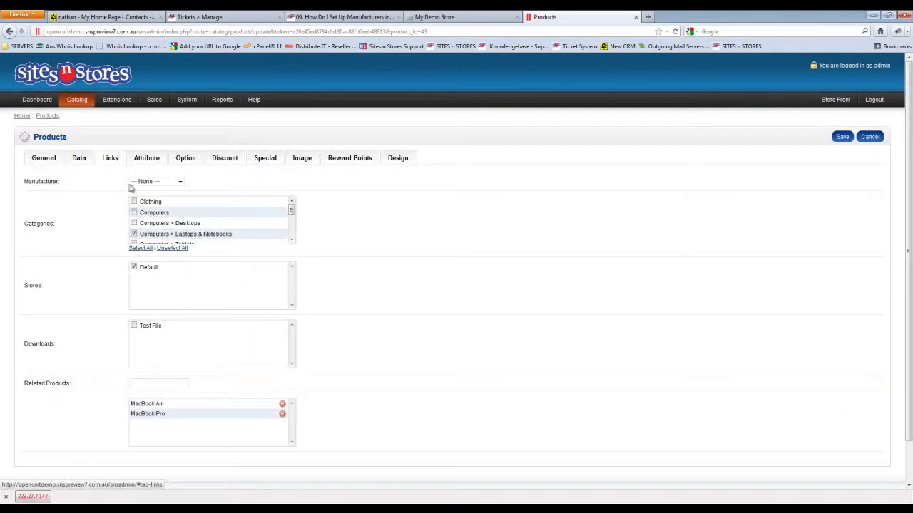
{"action": "left_click", "coordinate": [162, 181]}
{"action": "left_click", "coordinate": [142, 198]}
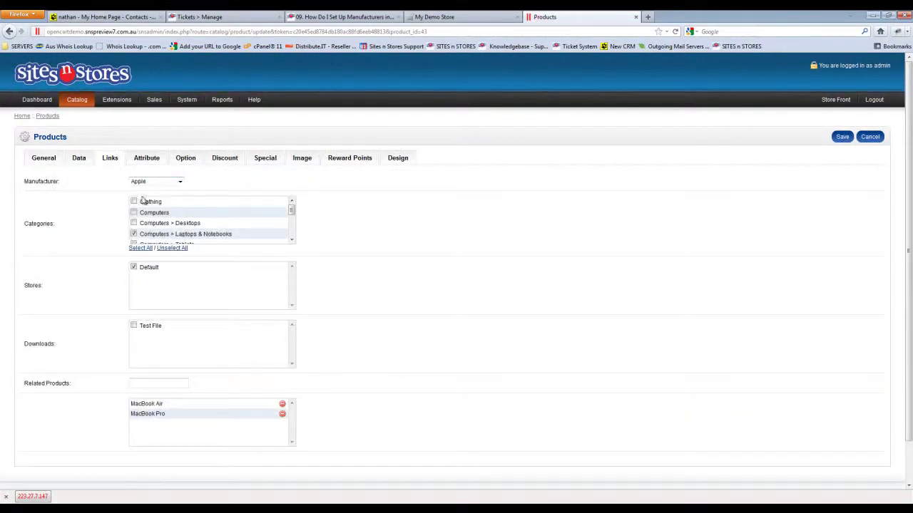
{"action": "left_click", "coordinate": [843, 138]}
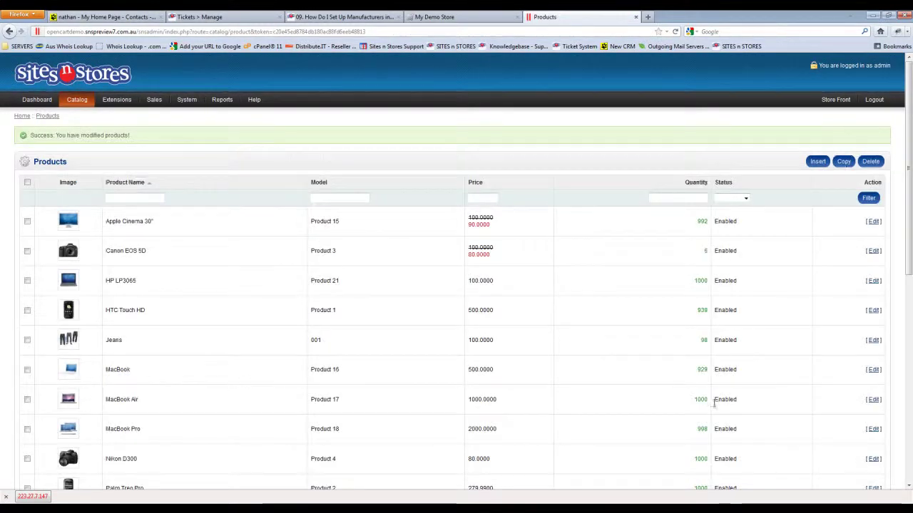
- Set the MacBook Air's manufacturer to Apple and save it
{"action": "left_click", "coordinate": [872, 399]}
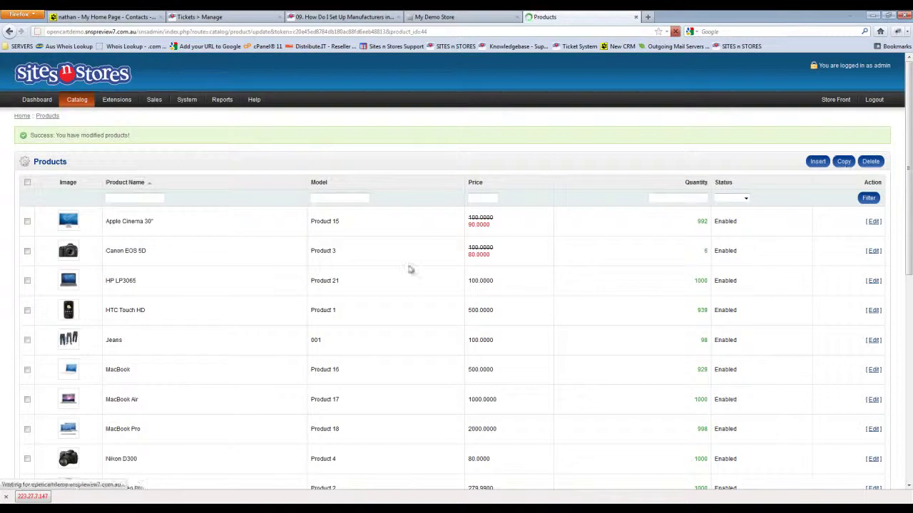
{"action": "left_click", "coordinate": [111, 158]}
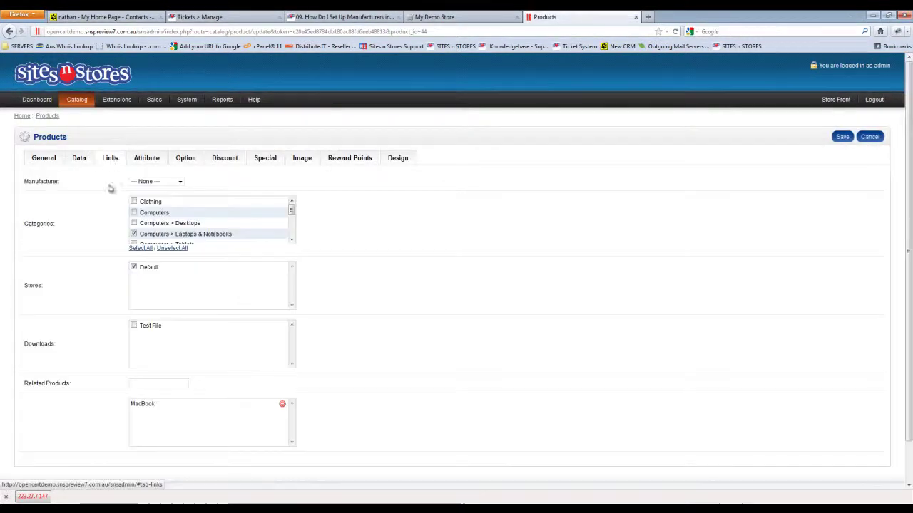
{"action": "left_click", "coordinate": [161, 184]}
{"action": "left_click", "coordinate": [157, 194]}
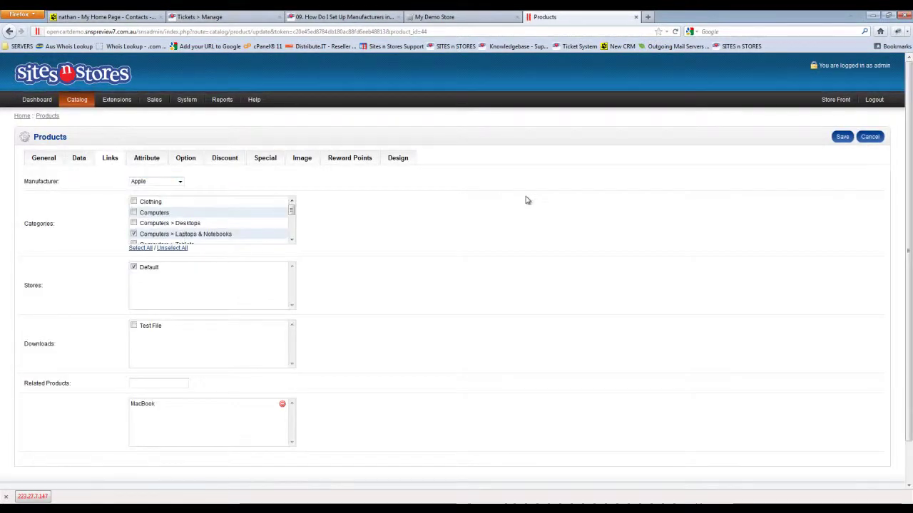
{"action": "left_click", "coordinate": [842, 136]}
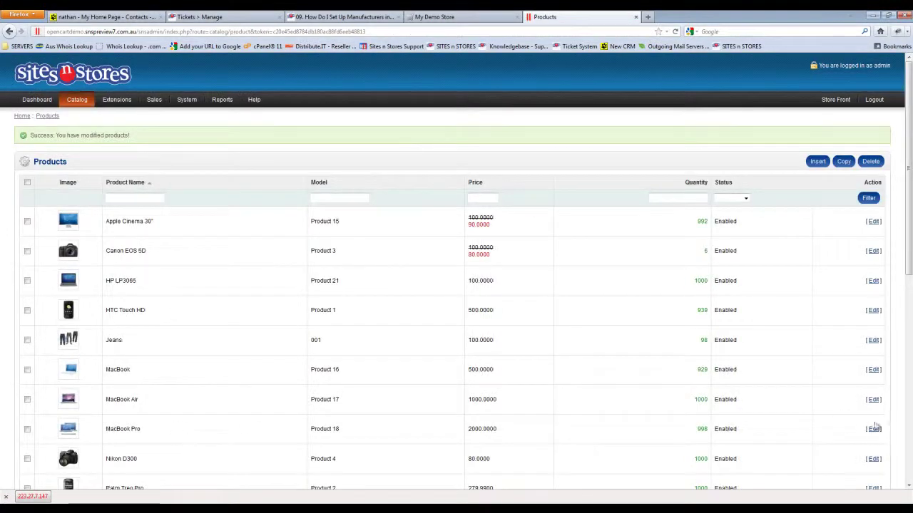
- Set the MacBook Pro's manufacturer to Apple and save it
{"action": "left_click", "coordinate": [873, 429]}
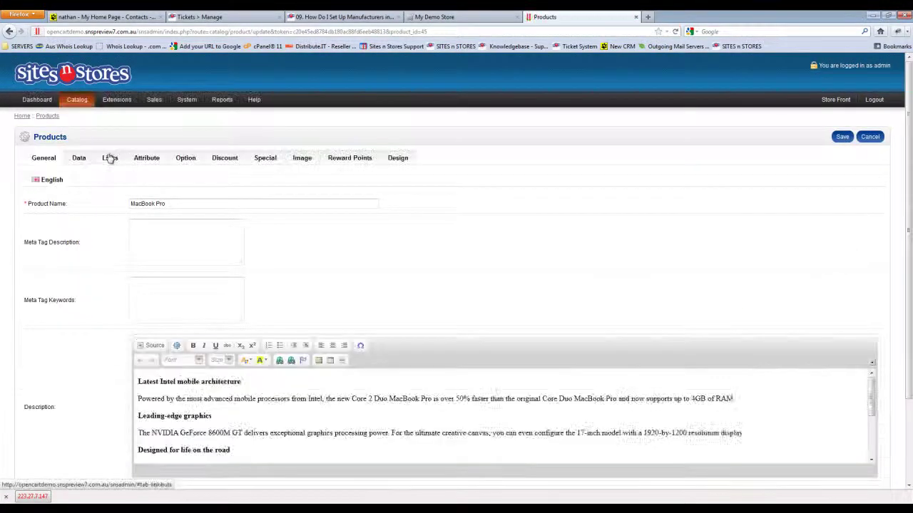
{"action": "left_click", "coordinate": [110, 158]}
{"action": "left_click", "coordinate": [152, 183]}
{"action": "left_click", "coordinate": [146, 195]}
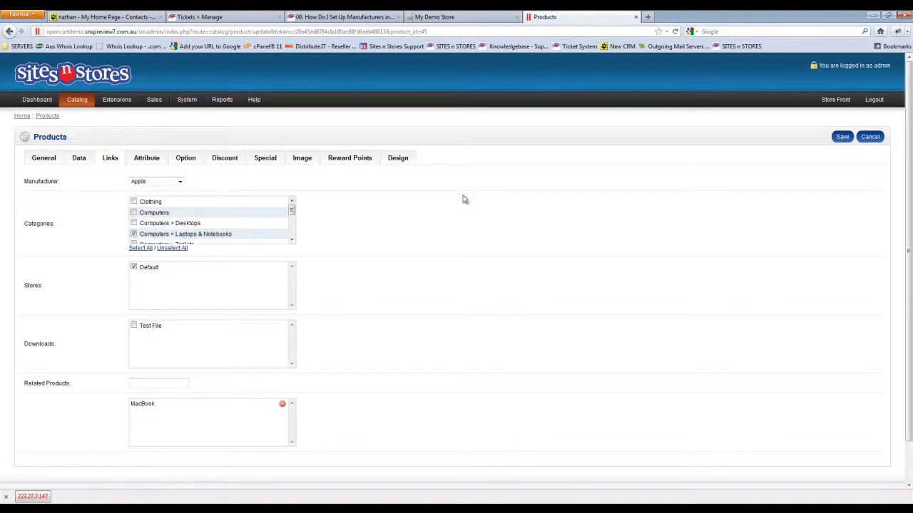
{"action": "left_click", "coordinate": [846, 138]}
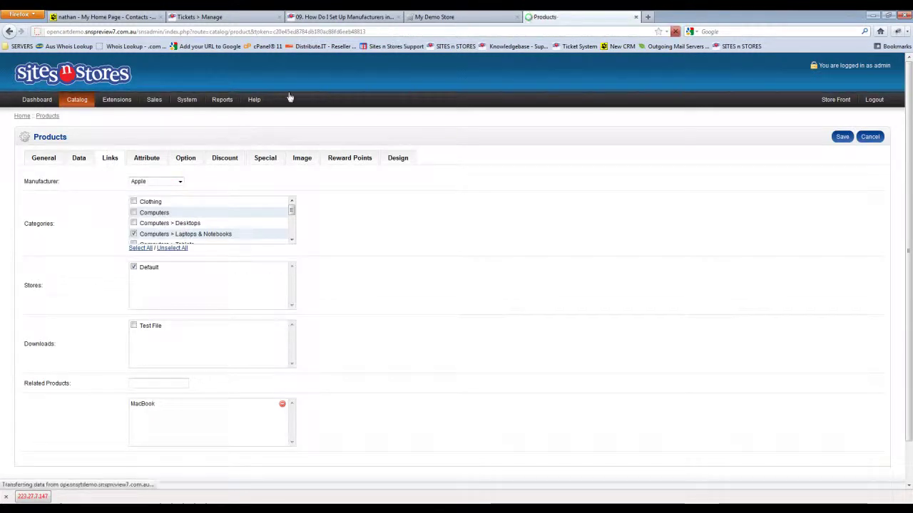
- Reload the storefront and open Apple Cinema 30" via Components > Monitors to check its Apple brand
{"action": "left_click", "coordinate": [453, 16]}
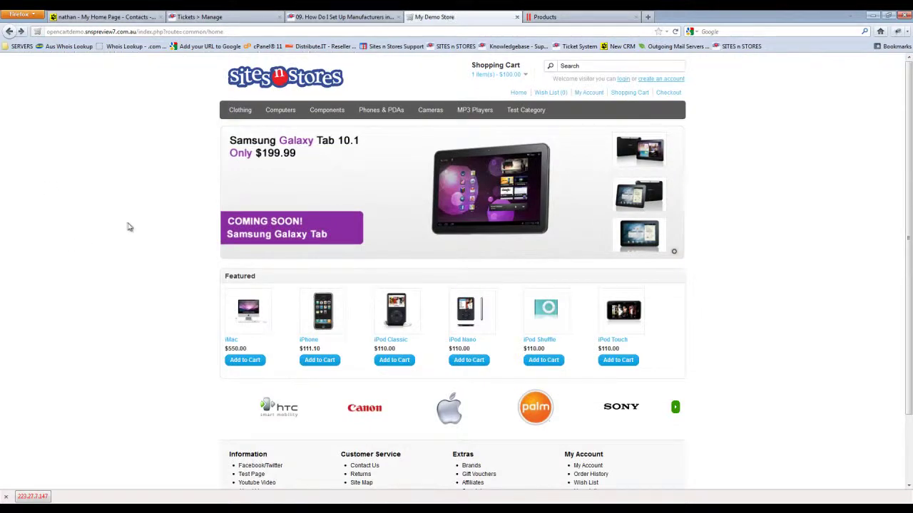
{"action": "key", "text": "F5"}
{"action": "mouse_move", "coordinate": [271, 115]}
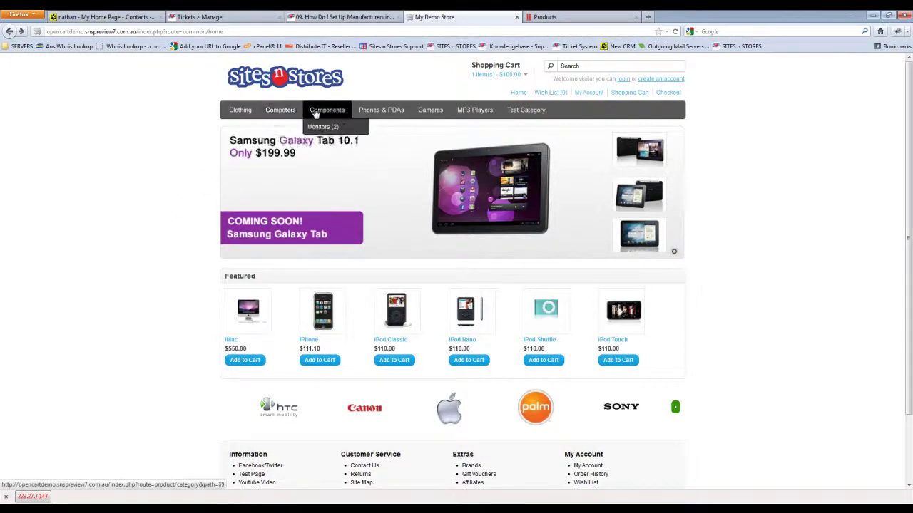
{"action": "left_click", "coordinate": [319, 127]}
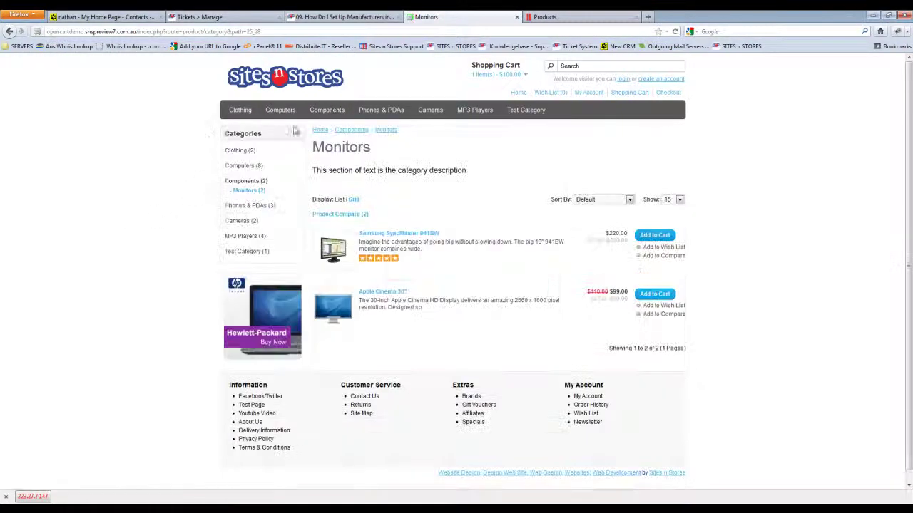
{"action": "left_click", "coordinate": [391, 295]}
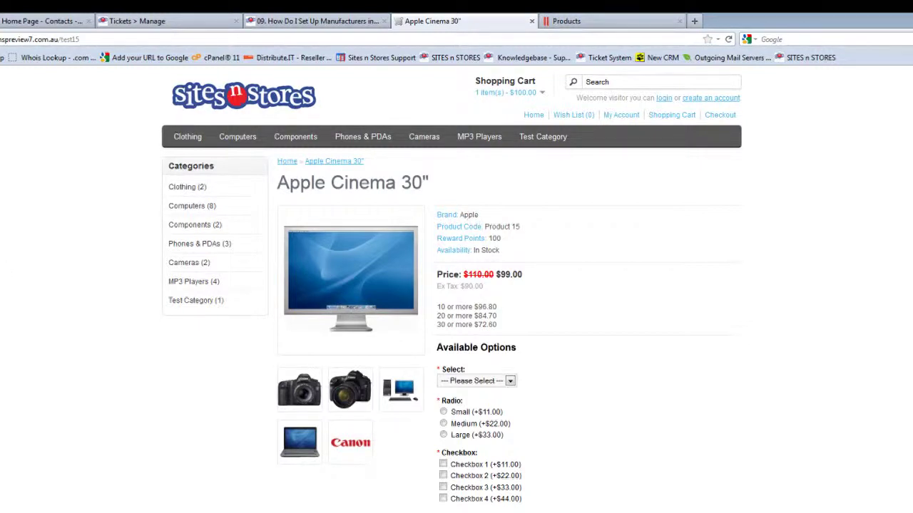
{"action": "scroll", "coordinate": [470, 217], "scroll_direction": "down", "scroll_amount": 5}
{"action": "scroll", "coordinate": [41, 271], "scroll_direction": "down", "scroll_amount": 5}
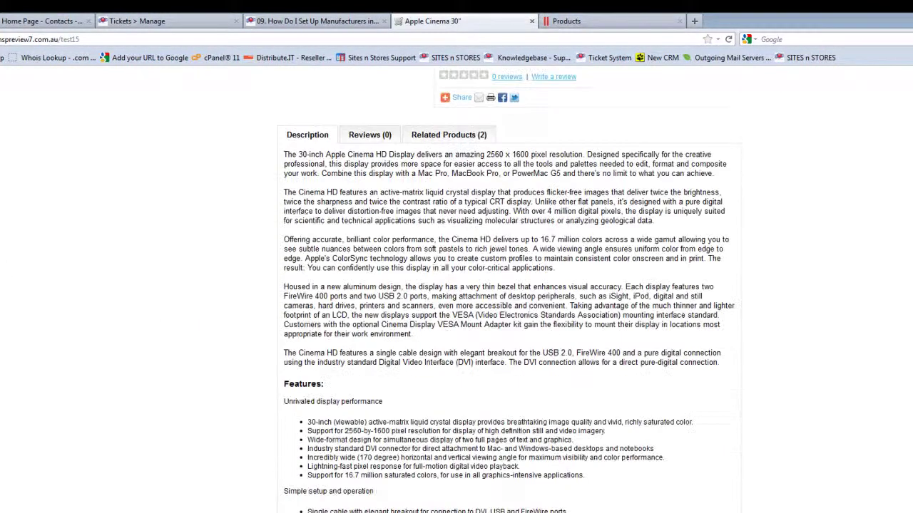
{"action": "scroll", "coordinate": [40, 272], "scroll_direction": "up", "scroll_amount": 10}
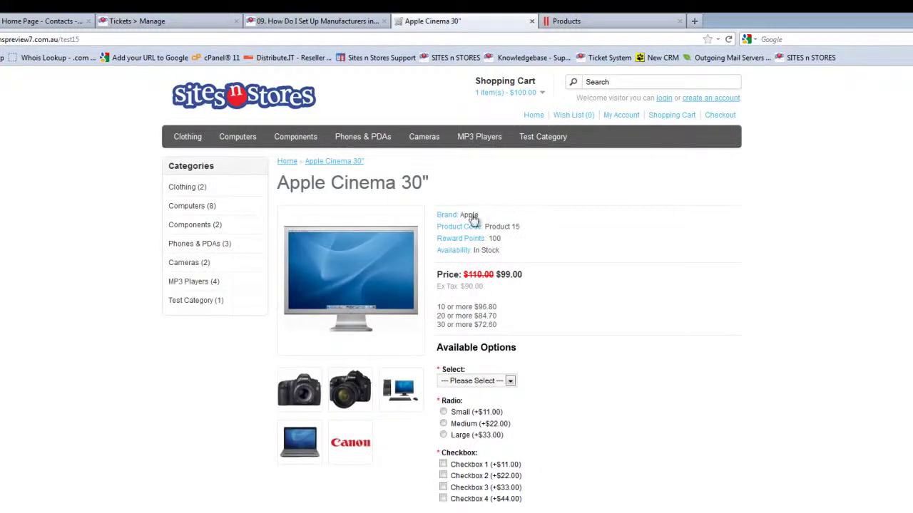
- Follow the Brand: Apple link to list Apple Cinema 30", MacBook, MacBook Air and MacBook Pro
{"action": "left_click", "coordinate": [469, 215]}
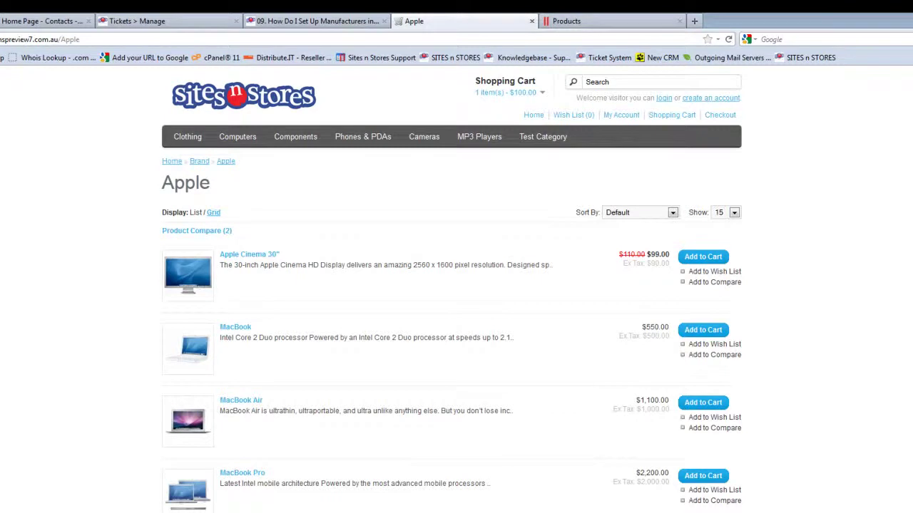
{"action": "scroll", "coordinate": [456, 285], "scroll_direction": "down", "scroll_amount": 2}
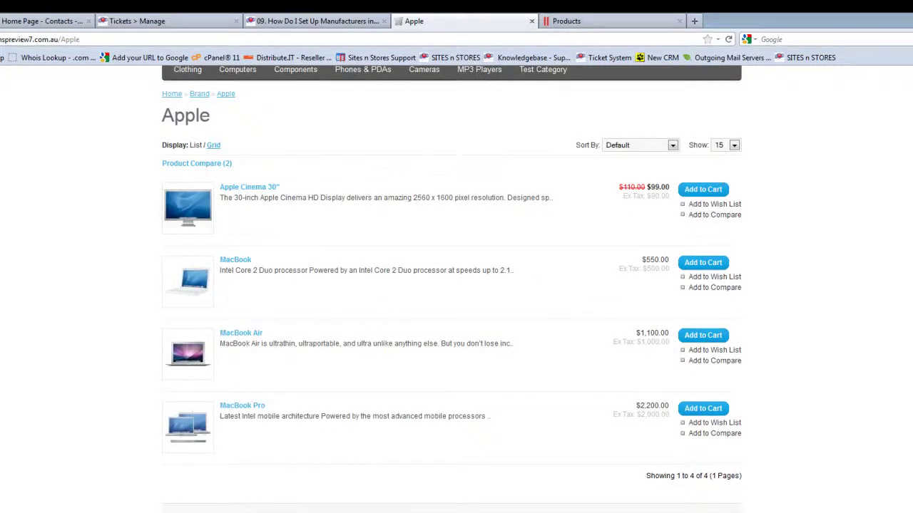